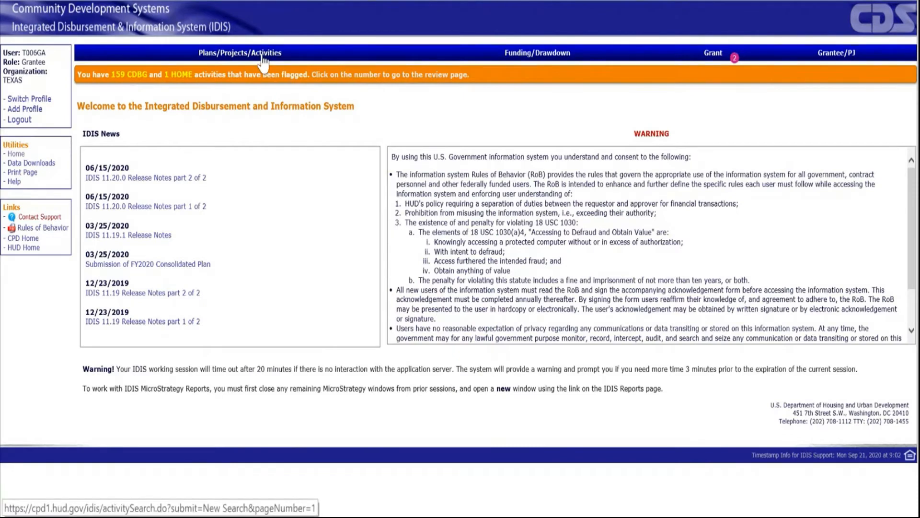
- Start a new activity and assign it to the 2019 HTF Administration project, found by filtering projects on the HTF program
{"action": "left_click", "coordinate": [263, 57]}
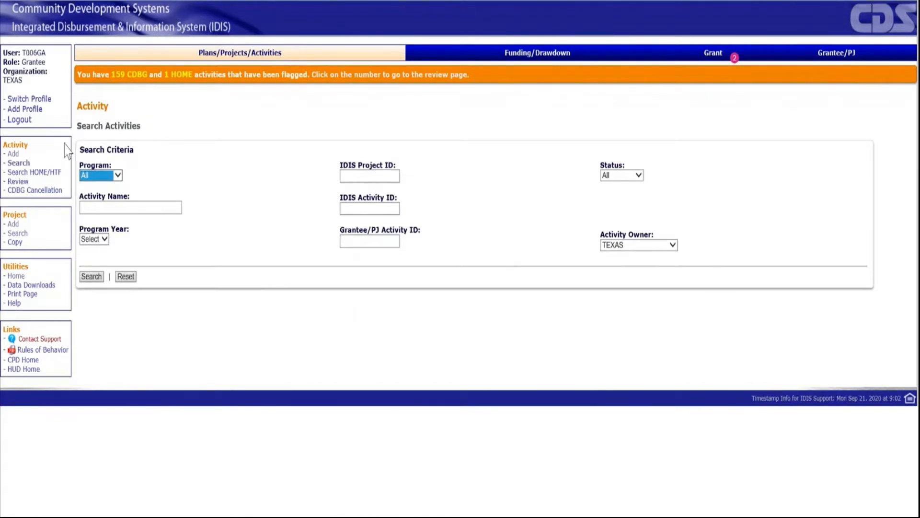
{"action": "left_click", "coordinate": [15, 157]}
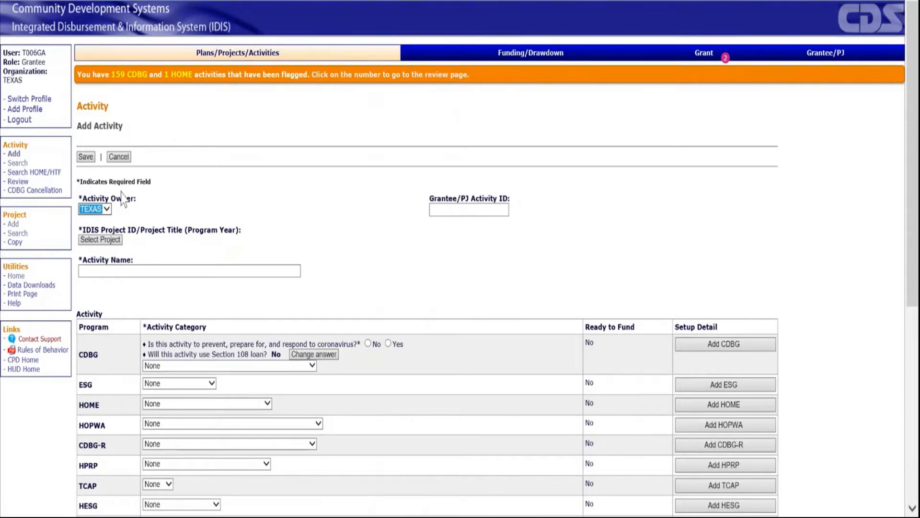
{"action": "left_click", "coordinate": [107, 241]}
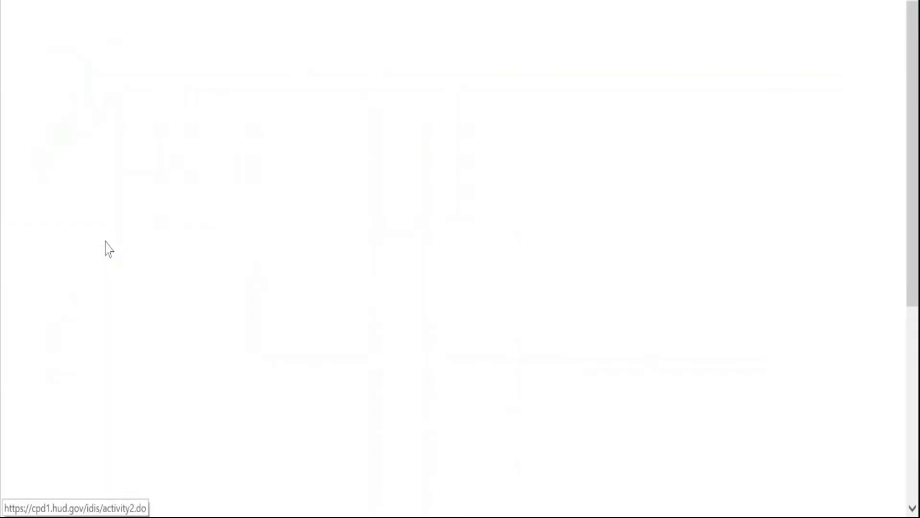
{"action": "left_click", "coordinate": [380, 175]}
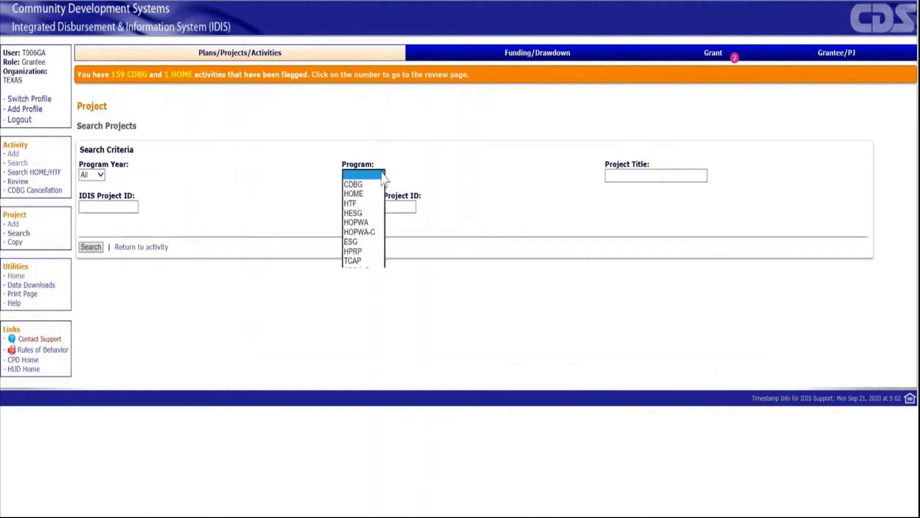
{"action": "left_click", "coordinate": [354, 204]}
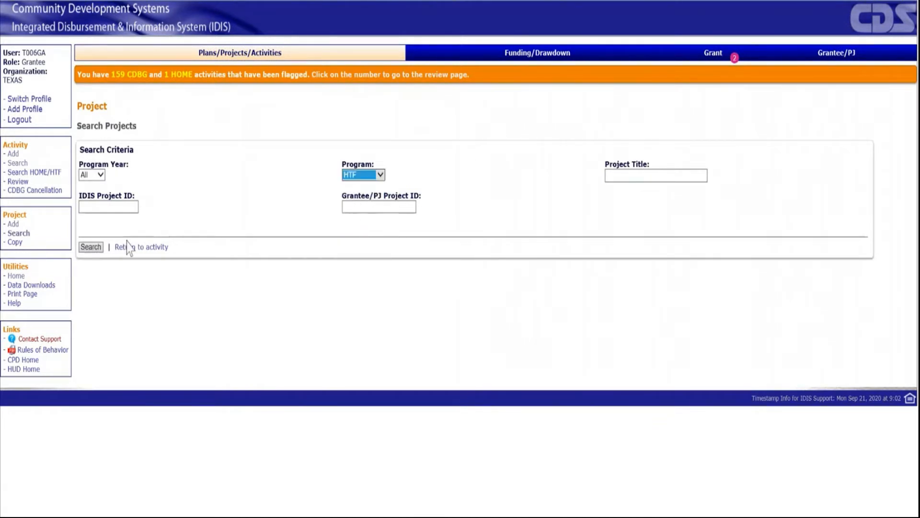
{"action": "left_click", "coordinate": [94, 249]}
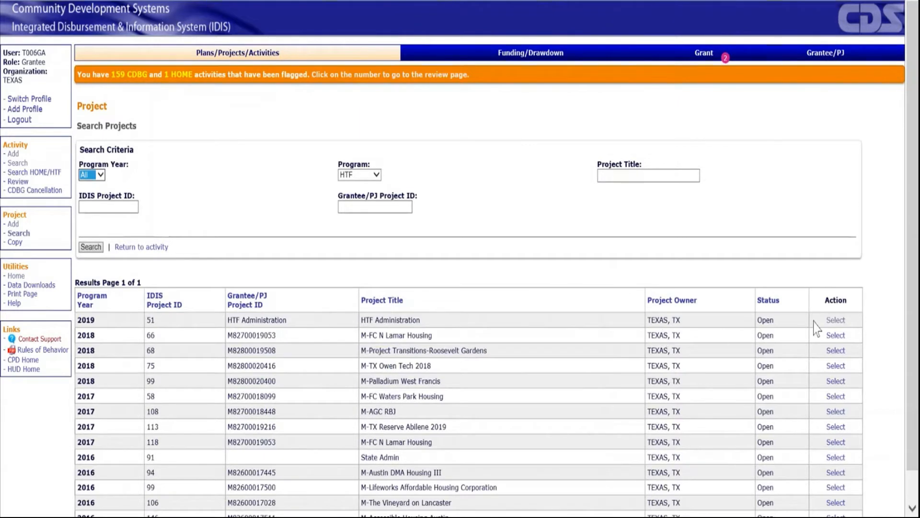
{"action": "left_click", "coordinate": [834, 320]}
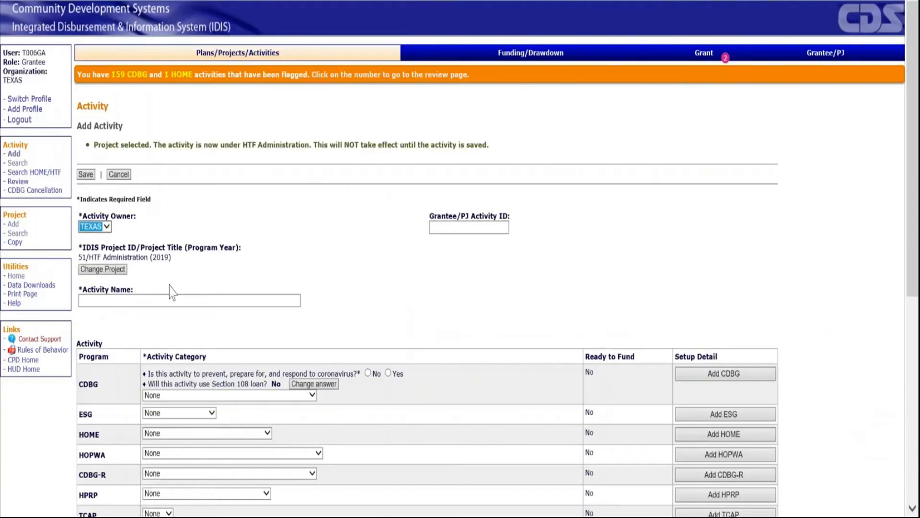
- Name the new activity "2019 HTF Admin"
{"action": "left_click", "coordinate": [144, 300]}
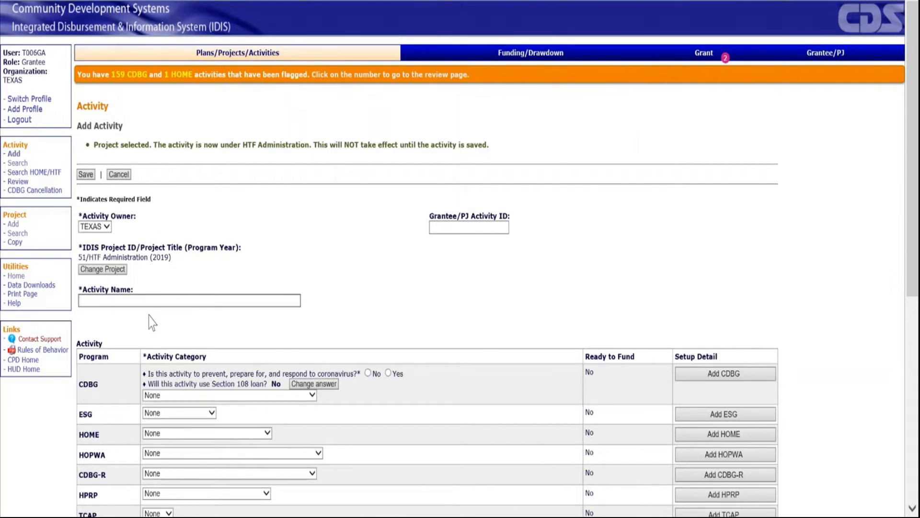
{"action": "type", "text": "2019 HTF Admin"}
- Set the activity's HTF category to AD Only and save the activity
{"action": "scroll", "coordinate": [214, 364], "scroll_direction": "down", "scroll_amount": 5}
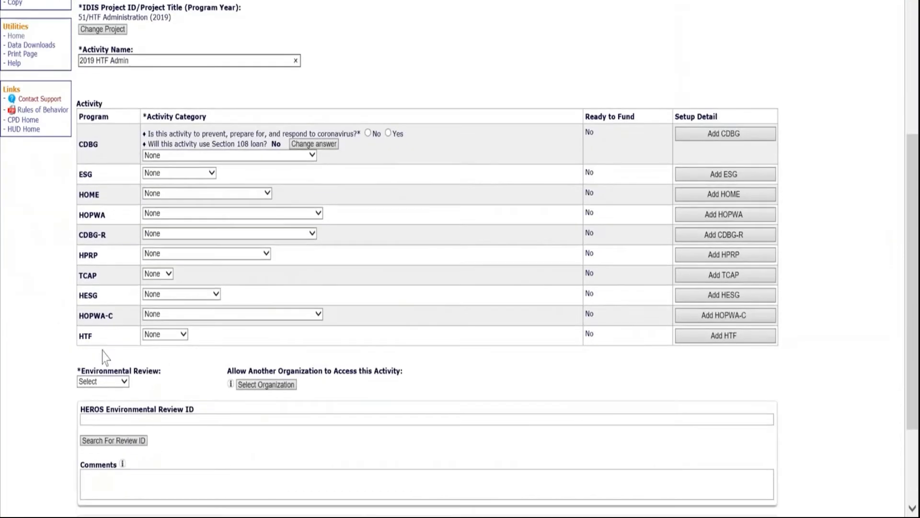
{"action": "left_click", "coordinate": [182, 335]}
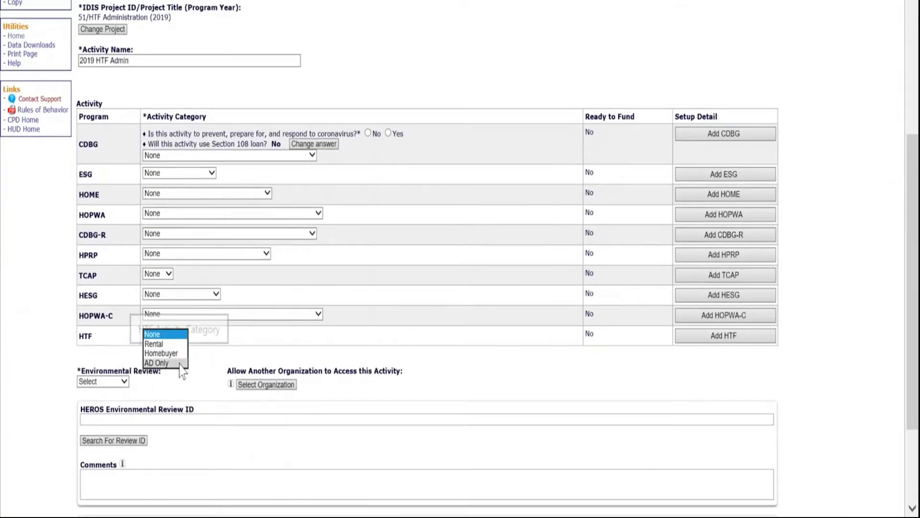
{"action": "left_click", "coordinate": [180, 364]}
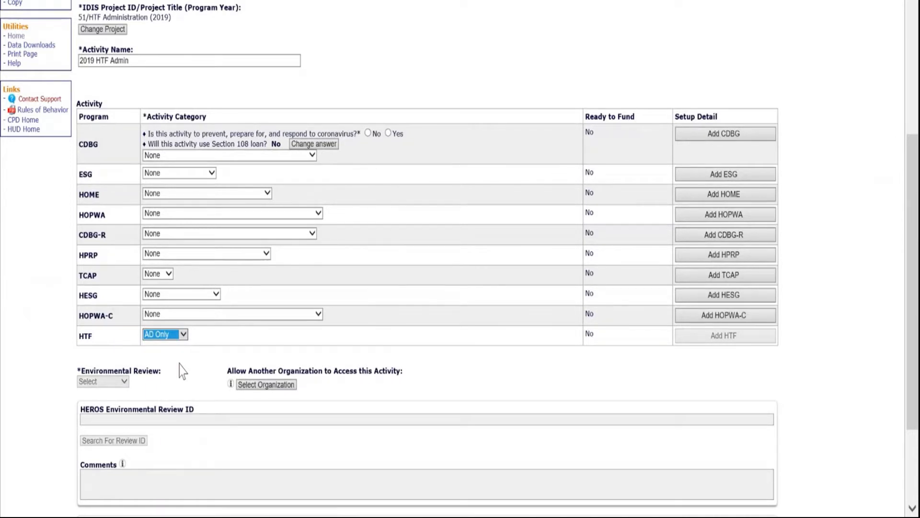
{"action": "scroll", "coordinate": [181, 370], "scroll_direction": "down", "scroll_amount": 3}
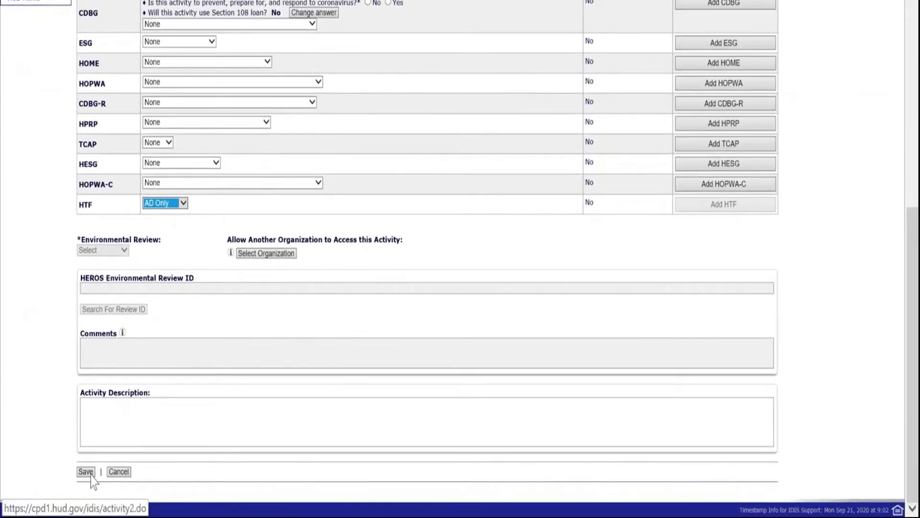
{"action": "left_click", "coordinate": [85, 472]}
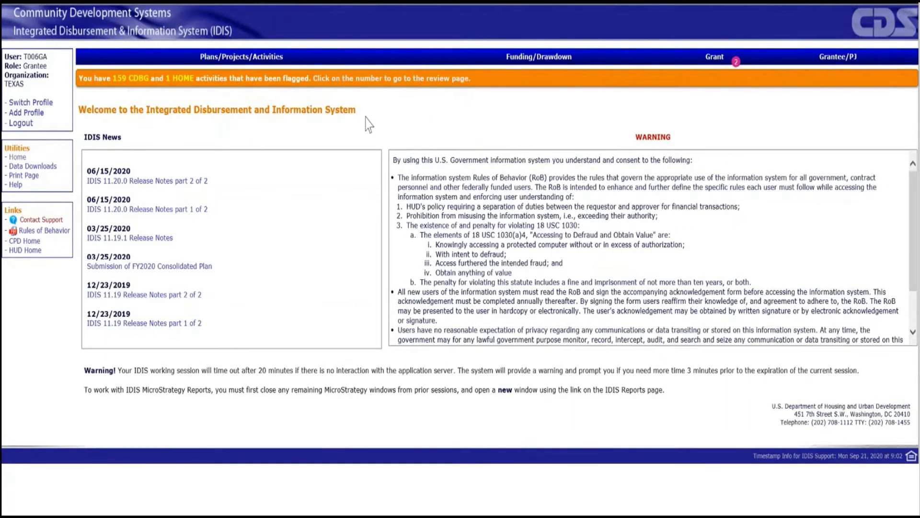
- Search the activities to fund for the activity name "2019 HTF Admin"
{"action": "left_click", "coordinate": [529, 58]}
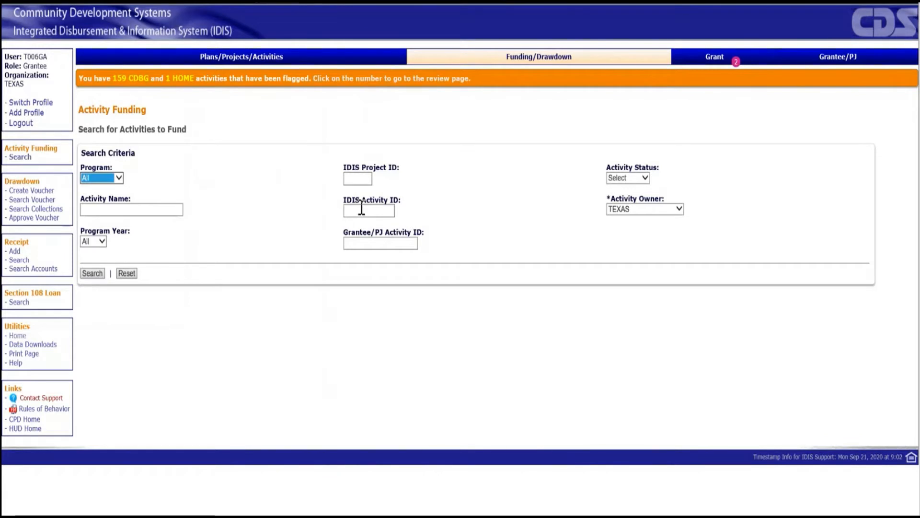
{"action": "left_click", "coordinate": [177, 207]}
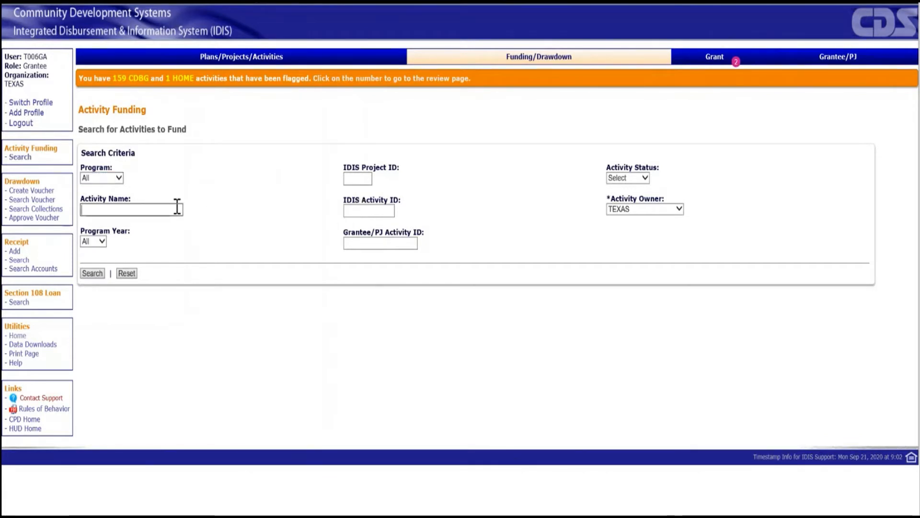
{"action": "type", "text": "2019 HTF Admin"}
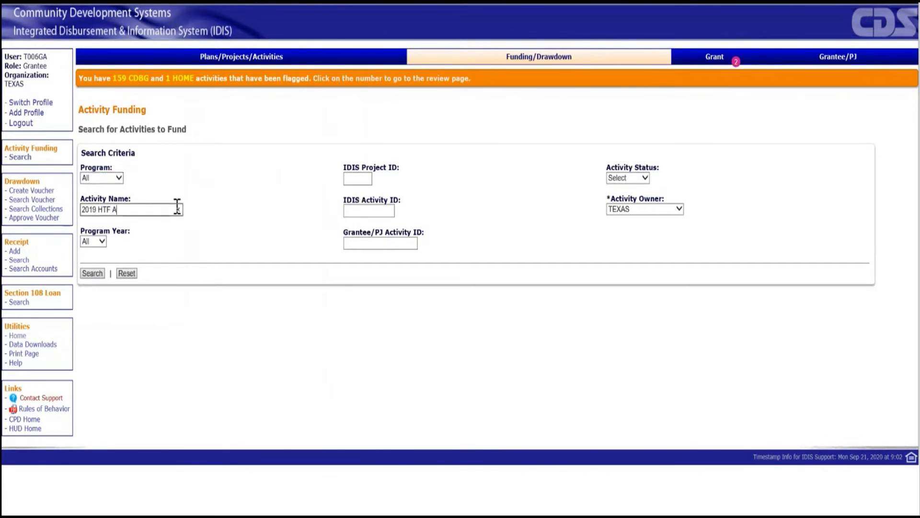
{"action": "left_click", "coordinate": [92, 272]}
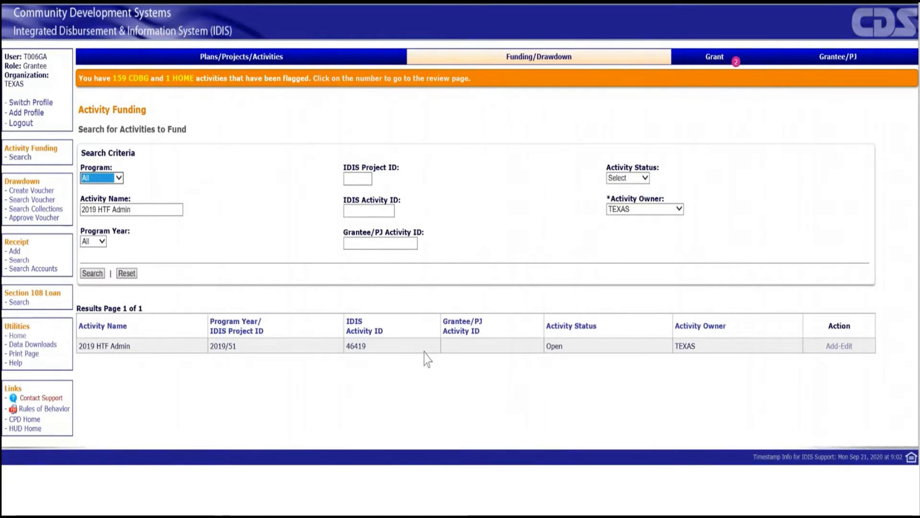
- Open the HTF AD funding line of the 2019 HTF Admin activity for editing and agree to the HTF funding certification
{"action": "left_click", "coordinate": [845, 347]}
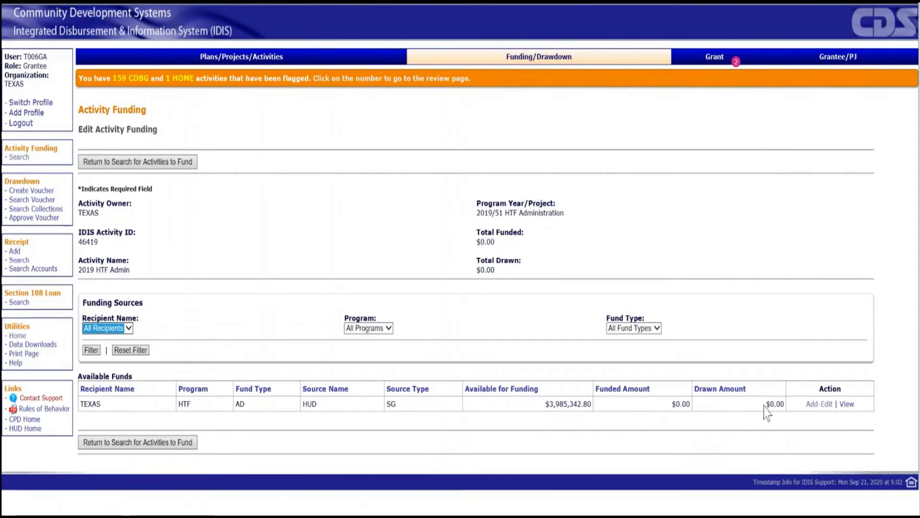
{"action": "left_click", "coordinate": [817, 406]}
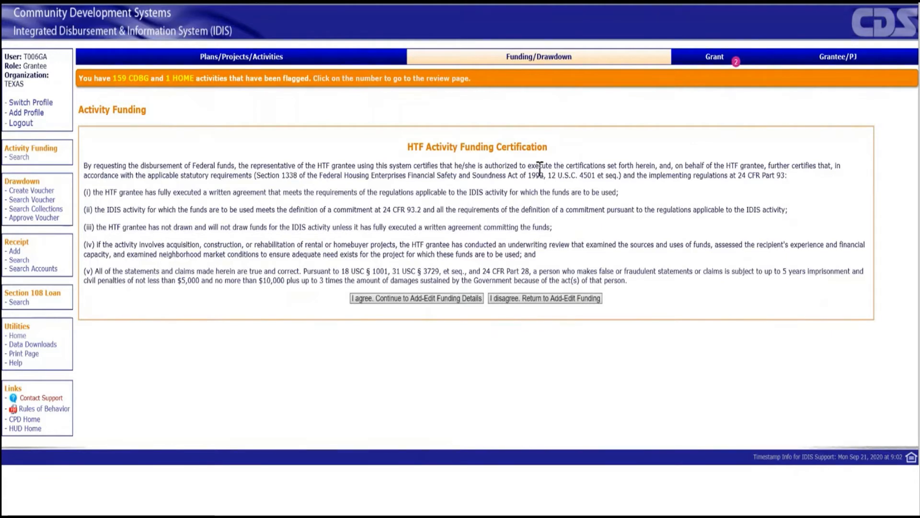
{"action": "left_click", "coordinate": [424, 299]}
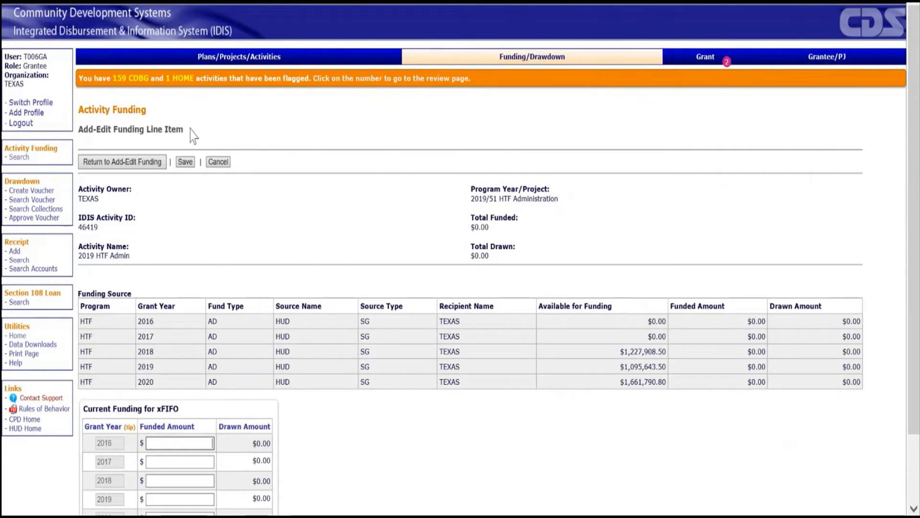
- Set the 2019 grant year's funded amount to $1,095,643.50 and save the funding line item
{"action": "scroll", "coordinate": [194, 137], "scroll_direction": "down", "scroll_amount": 3}
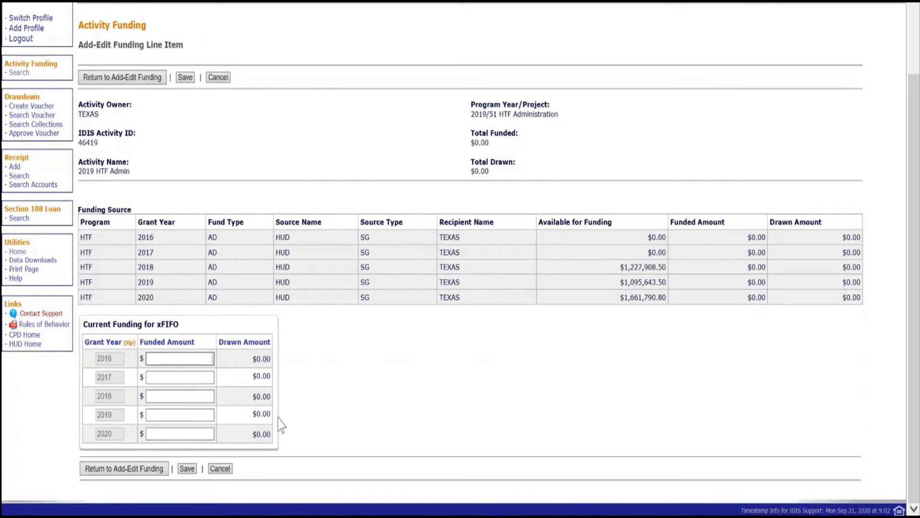
{"action": "left_click", "coordinate": [195, 413]}
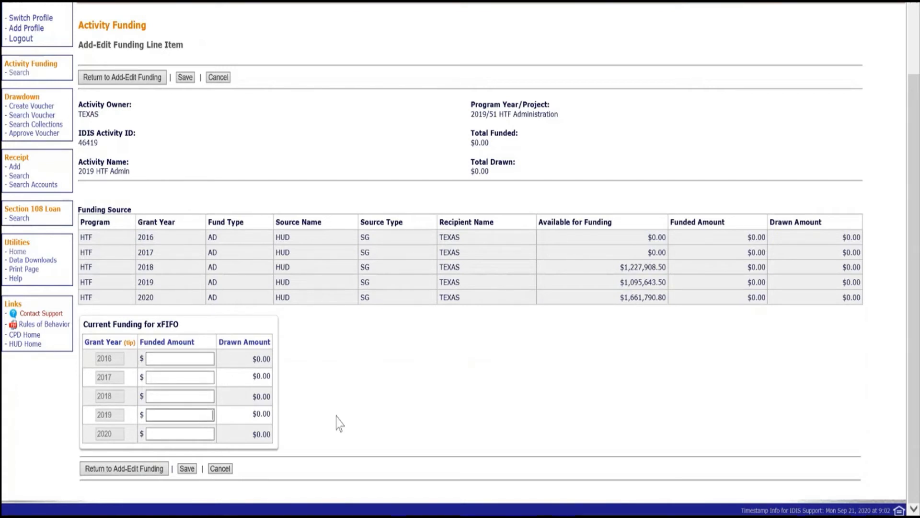
{"action": "type", "text": "1095643.5"}
{"action": "left_click", "coordinate": [187, 468]}
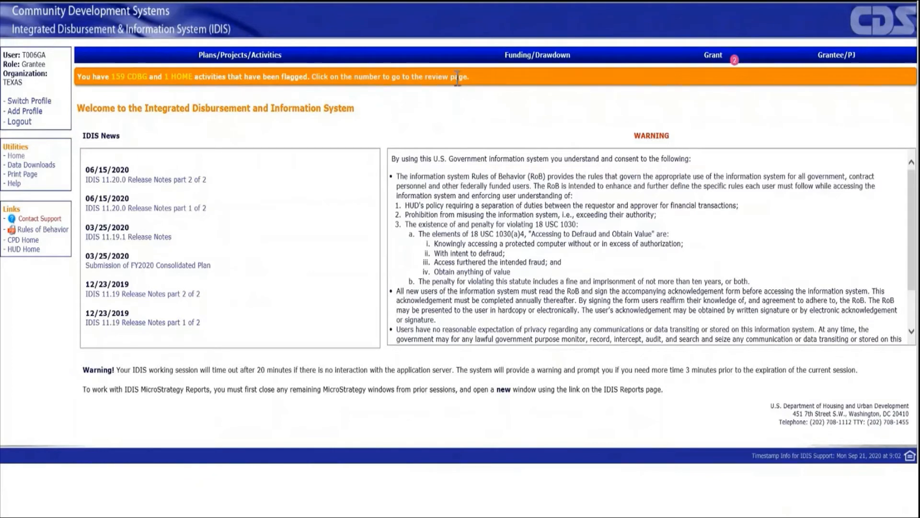
- Create a drawdown voucher for IDIS activity 46419 and continue to the drawdown amounts
{"action": "left_click", "coordinate": [526, 60]}
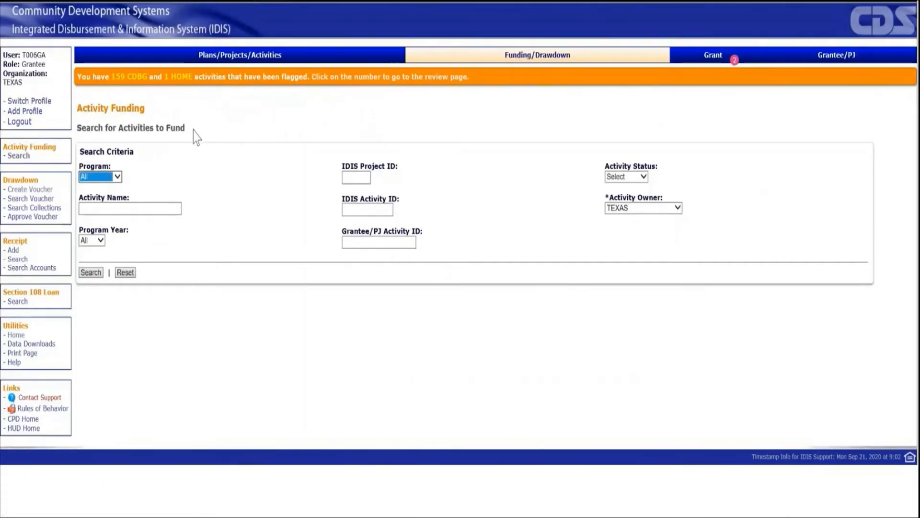
{"action": "left_click", "coordinate": [31, 191]}
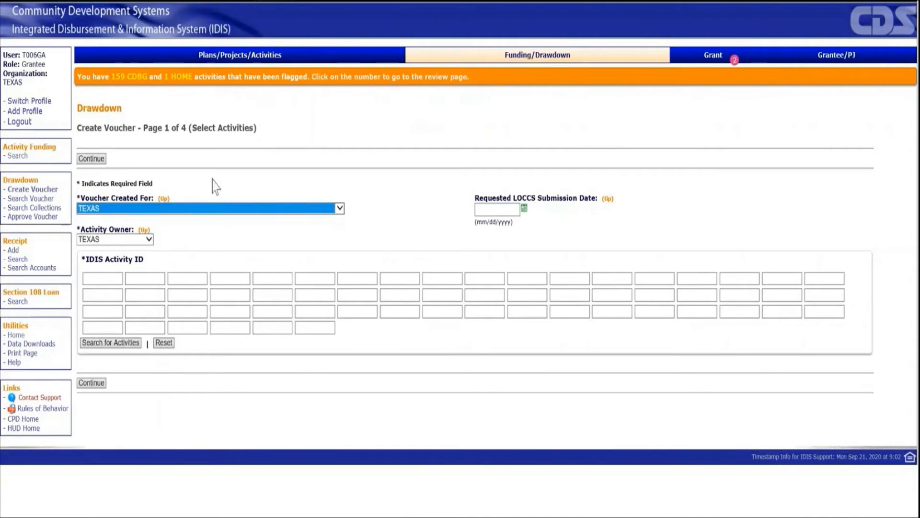
{"action": "left_click", "coordinate": [105, 277]}
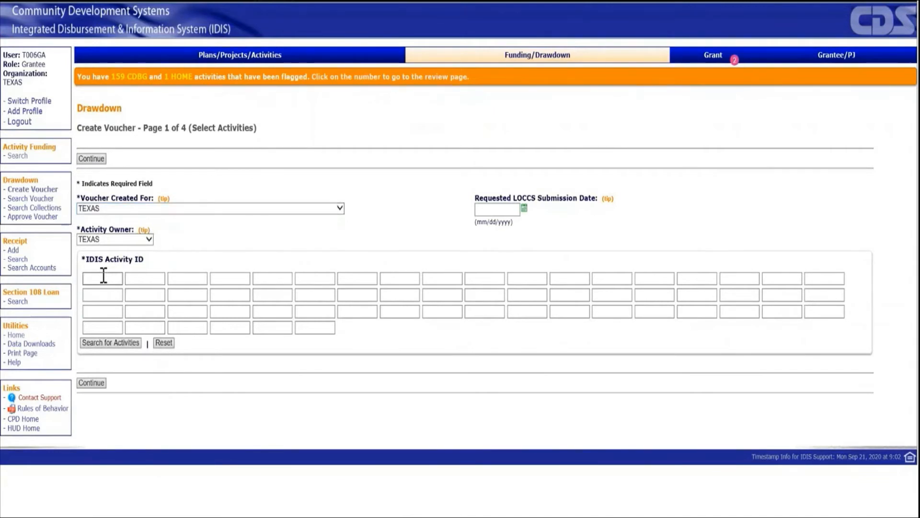
{"action": "type", "text": "46419"}
{"action": "left_click", "coordinate": [90, 382]}
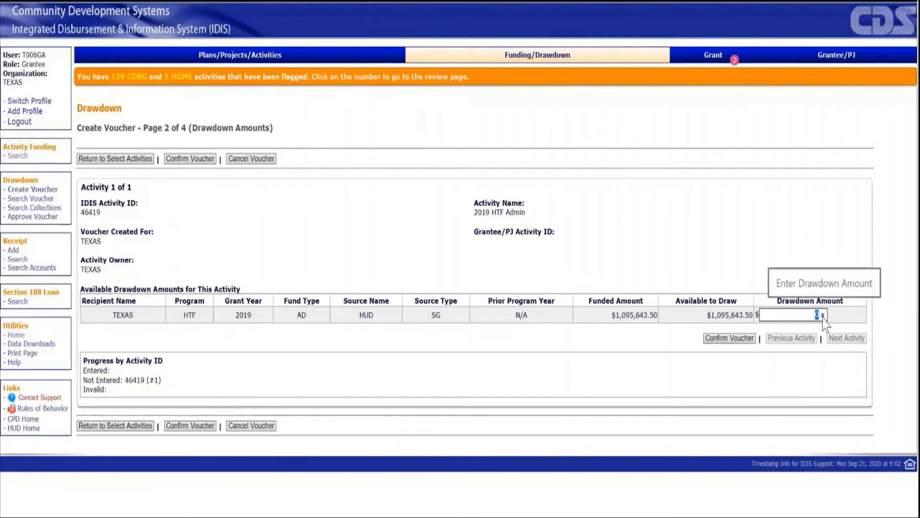
- Set the drawdown amount for the 2019 HTF grant line to $34,923, confirm the voucher and generate it
{"action": "type", "text": "34923"}
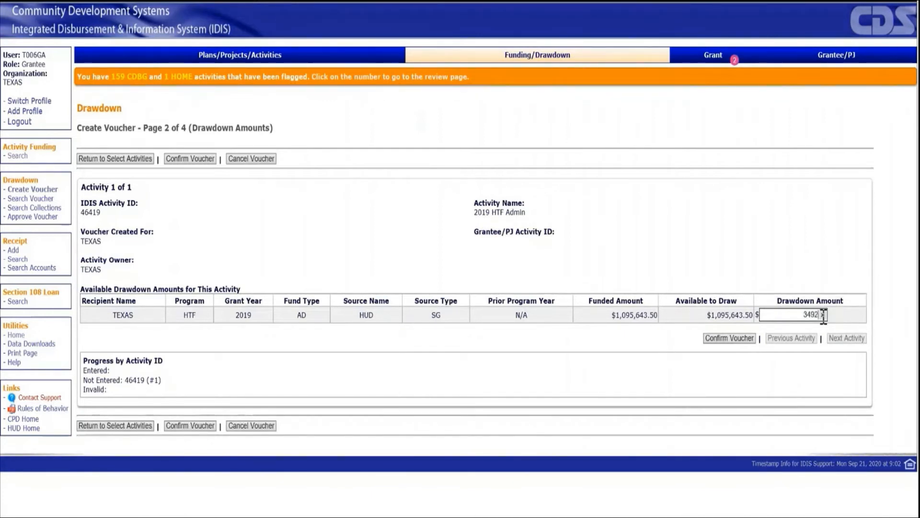
{"action": "left_click", "coordinate": [741, 342]}
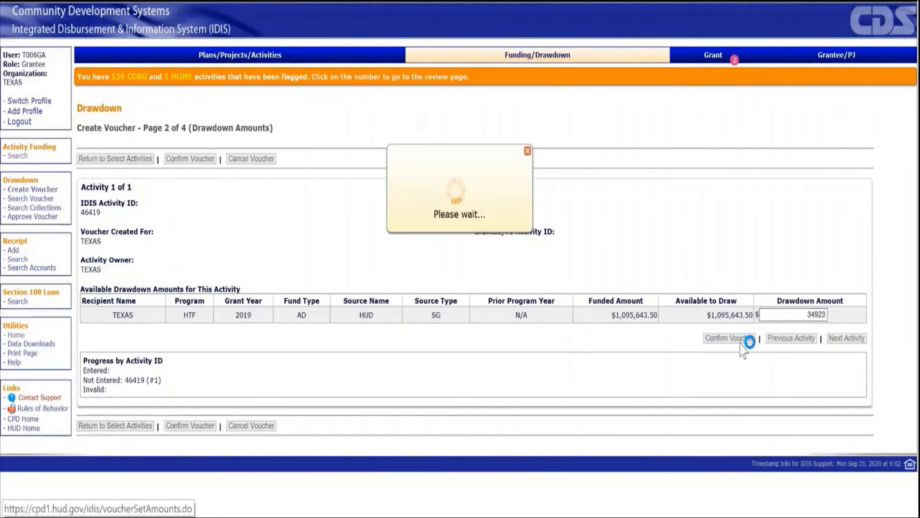
{"action": "left_click", "coordinate": [267, 134]}
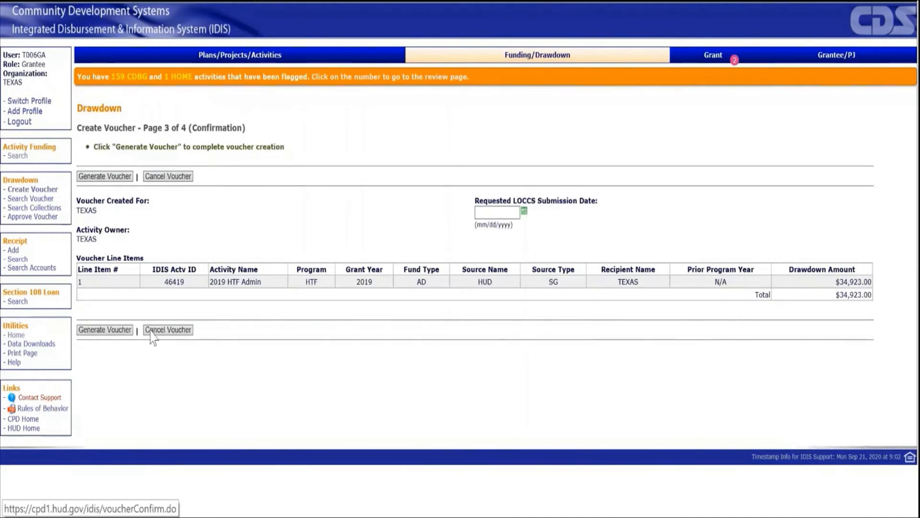
{"action": "left_click", "coordinate": [124, 331]}
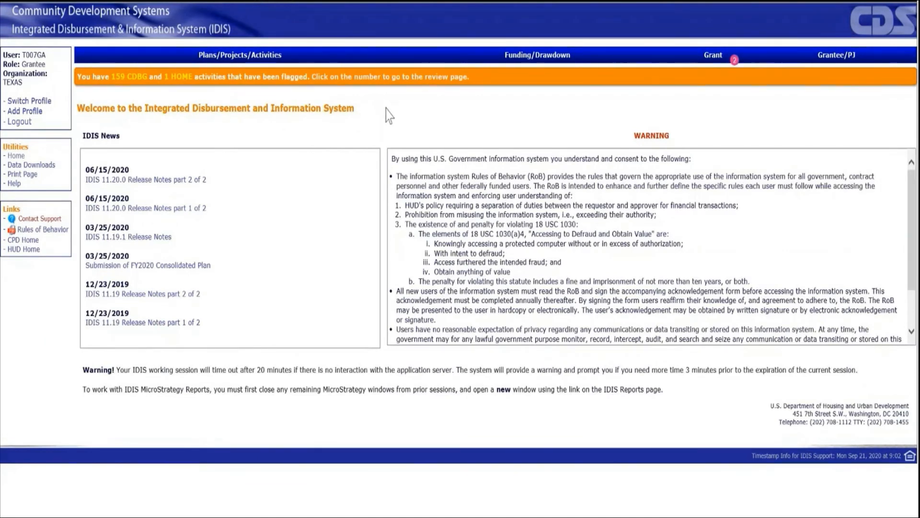
- Search the vouchers for approval by IDIS voucher number 6412341 and open its line item for maintenance and approval
{"action": "left_click", "coordinate": [551, 60]}
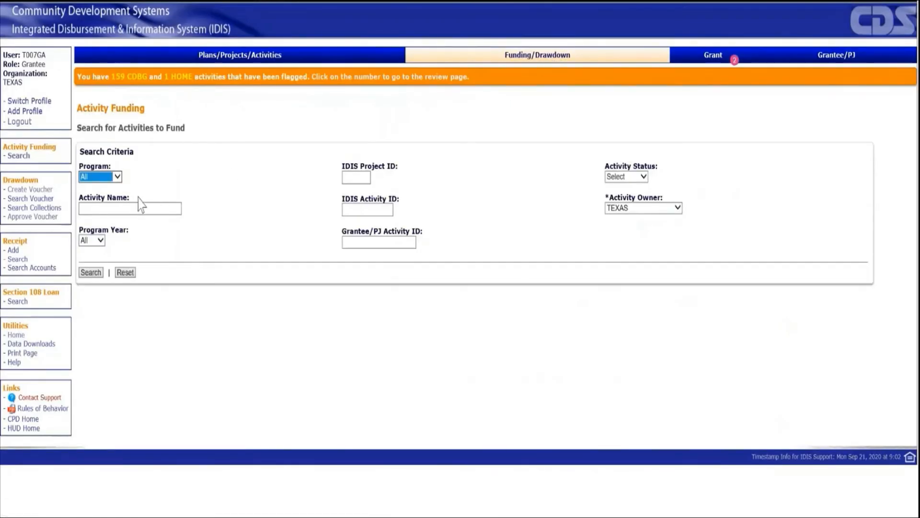
{"action": "left_click", "coordinate": [47, 219]}
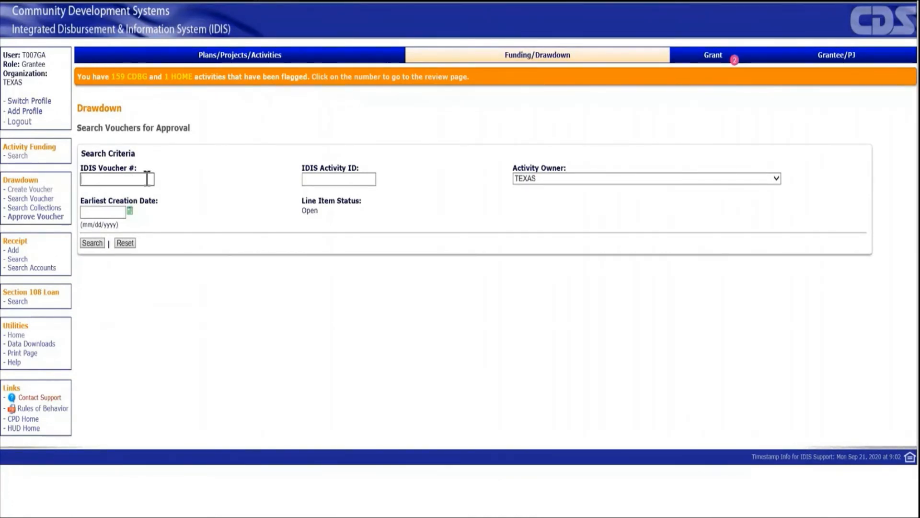
{"action": "type", "text": "6412341"}
{"action": "left_click", "coordinate": [98, 244]}
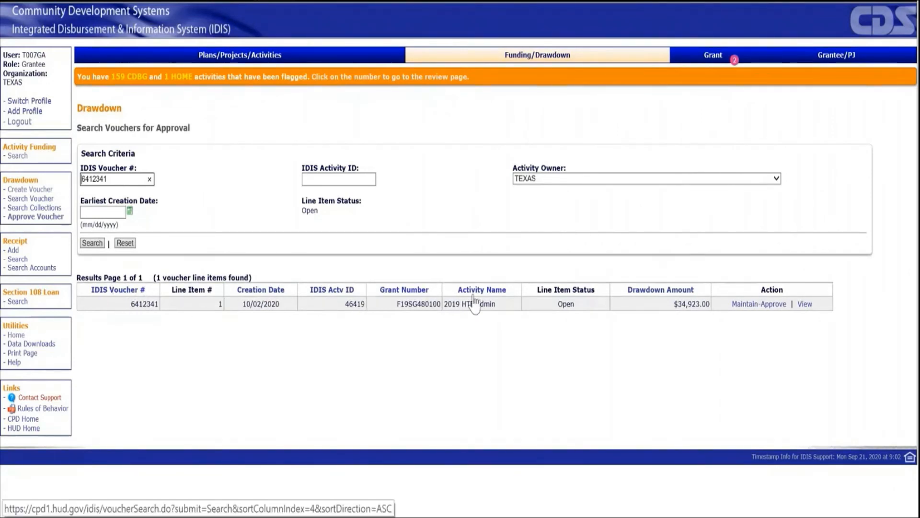
{"action": "left_click", "coordinate": [781, 309]}
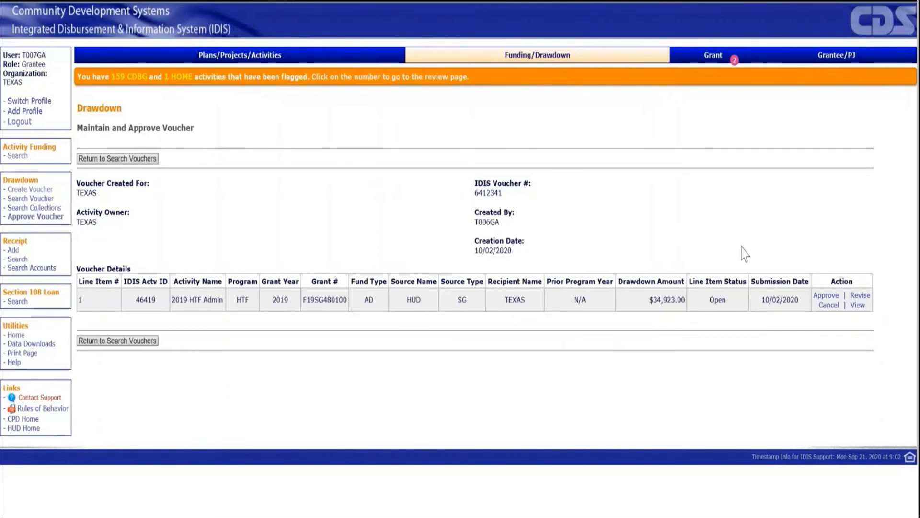
- Approve line item 1 of the 2019 HTF Admin drawdown voucher with the 10/02/2020 submission date and confirm the approval
{"action": "left_click", "coordinate": [830, 300]}
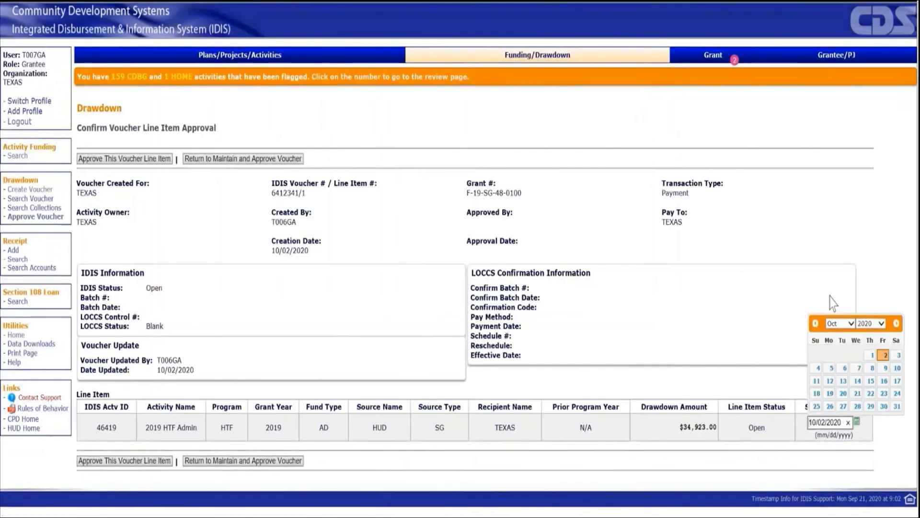
{"action": "left_click", "coordinate": [232, 134]}
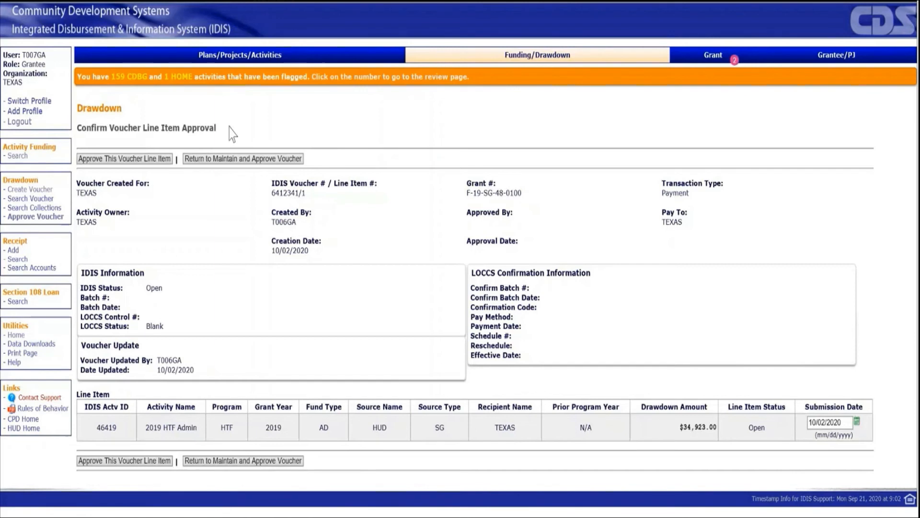
{"action": "left_click", "coordinate": [152, 162]}
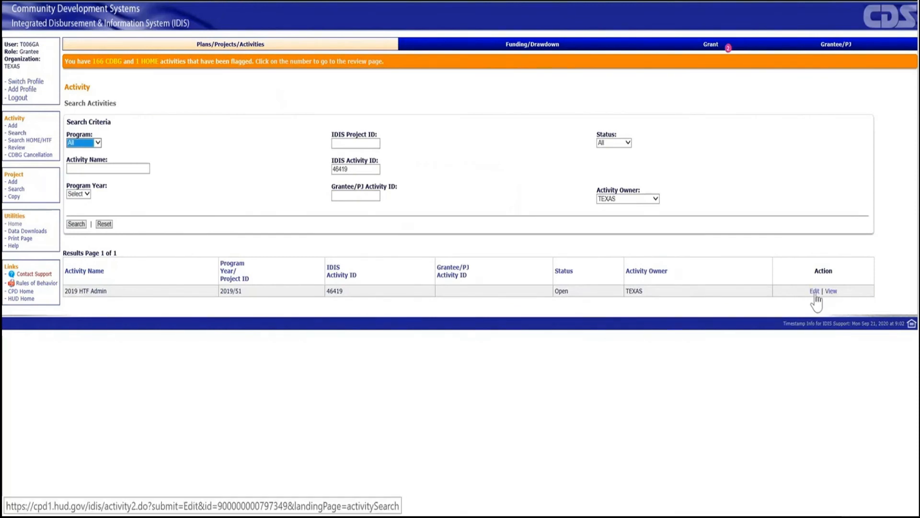
- Run the HTF completion check on the 2019 HTF Admin activity, change its activity status to complete and save the activity
{"action": "left_click", "coordinate": [819, 301]}
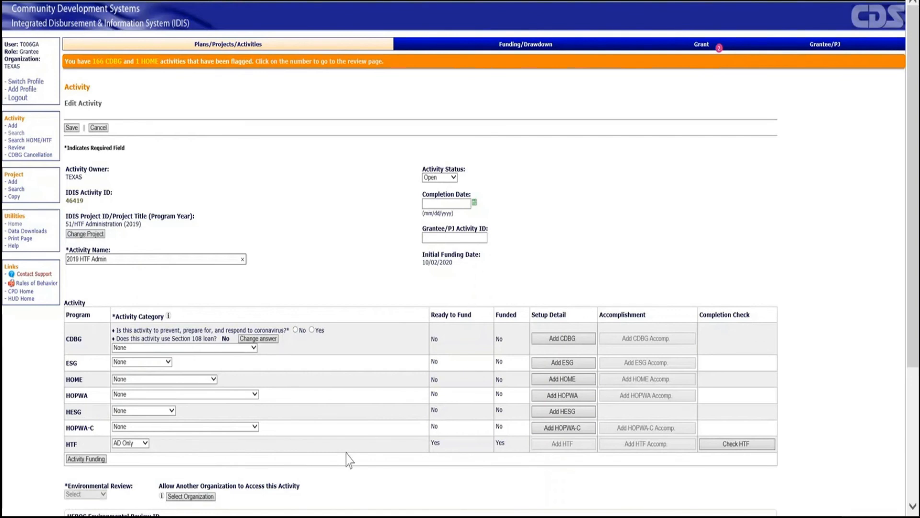
{"action": "left_click", "coordinate": [733, 445]}
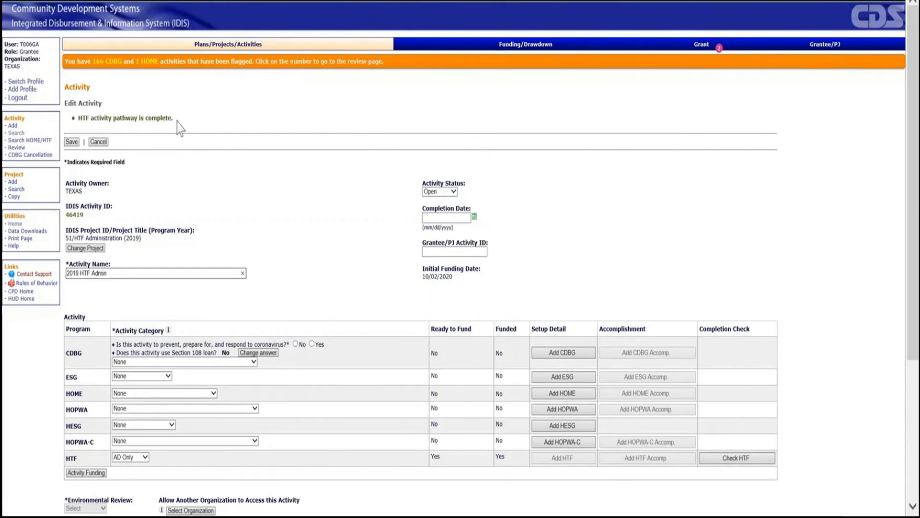
{"action": "left_click", "coordinate": [455, 194]}
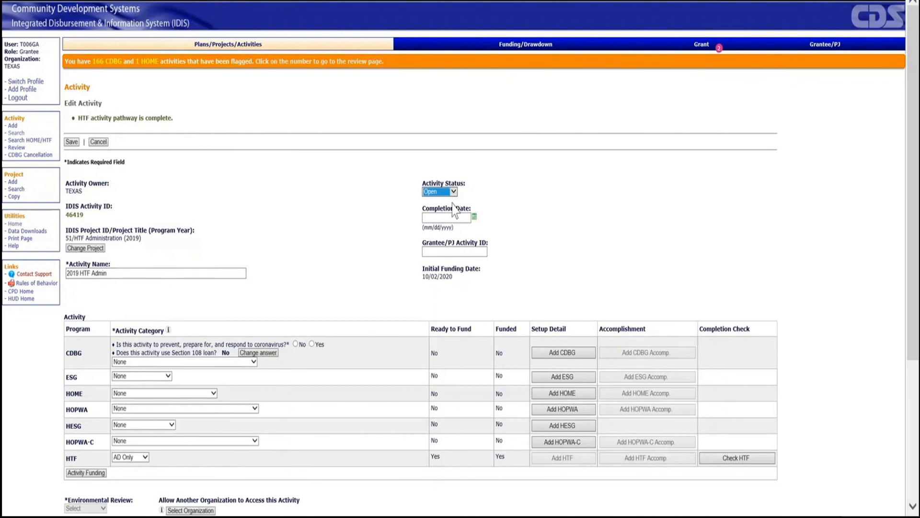
{"action": "key", "text": "Down"}
{"action": "left_click", "coordinate": [70, 143]}
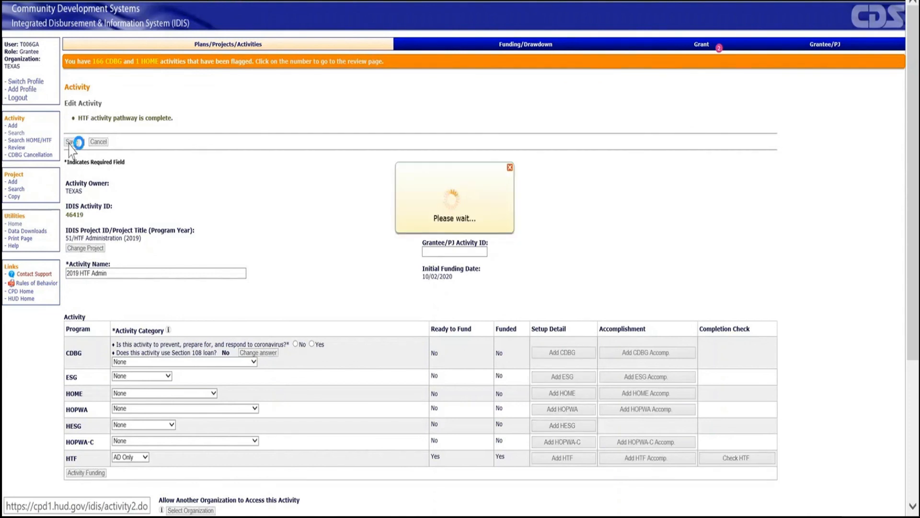